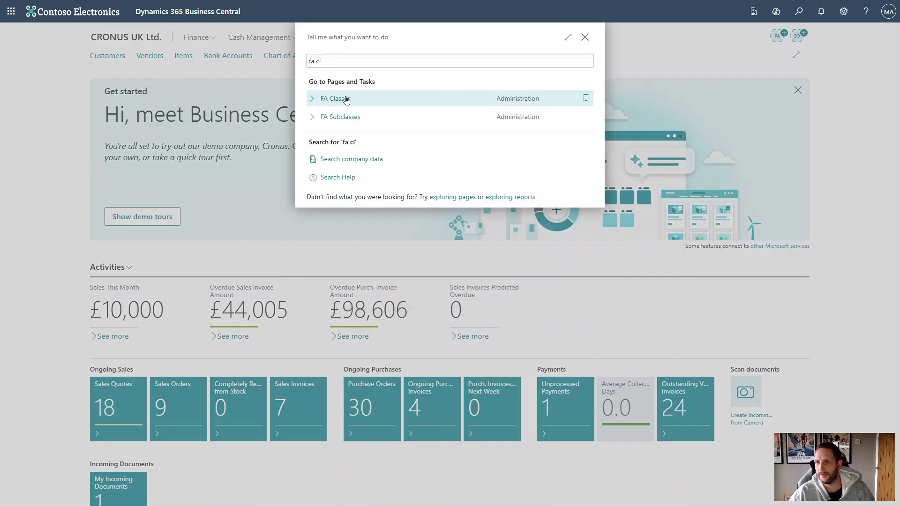
- Open the FA Classes list to review the fixed asset class codes and names, and close it
{"action": "left_click", "coordinate": [346, 98]}
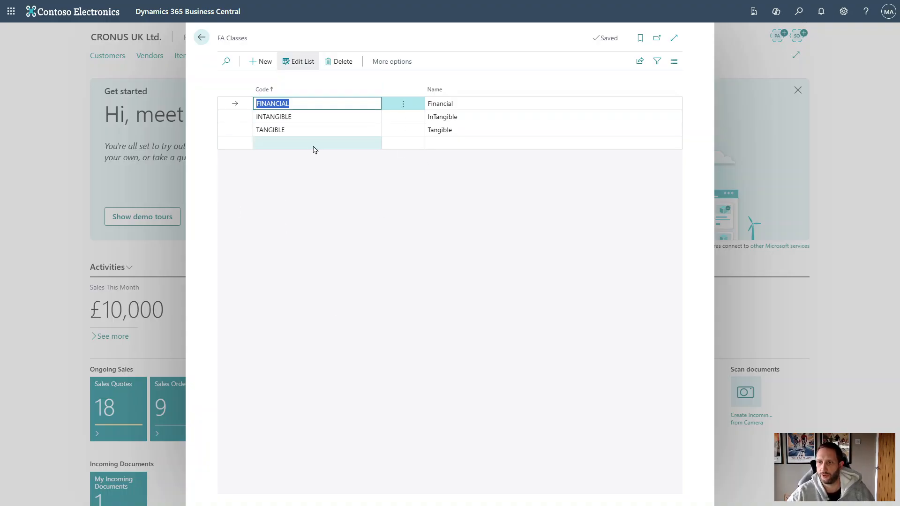
{"action": "left_click", "coordinate": [203, 43]}
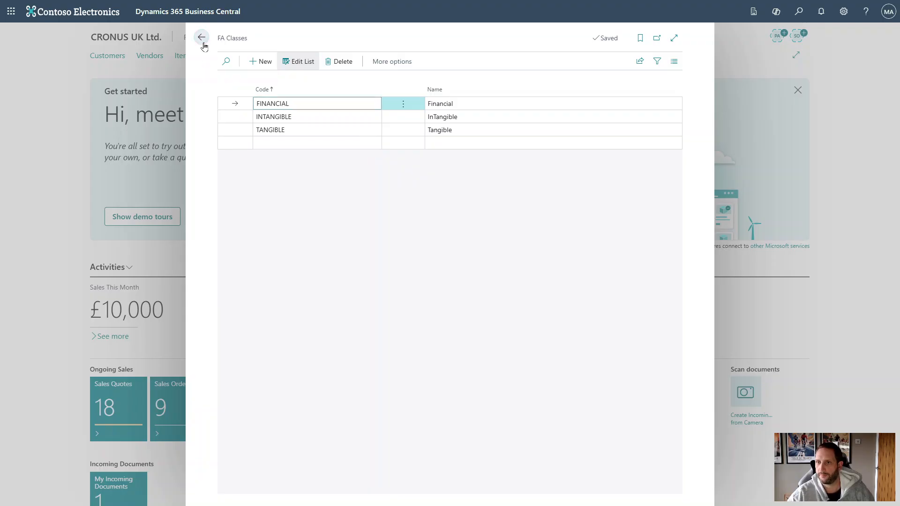
- Open the FA Subclasses list, review each subclass's FA class code and default FA posting group, and close the list
{"action": "left_click", "coordinate": [799, 12]}
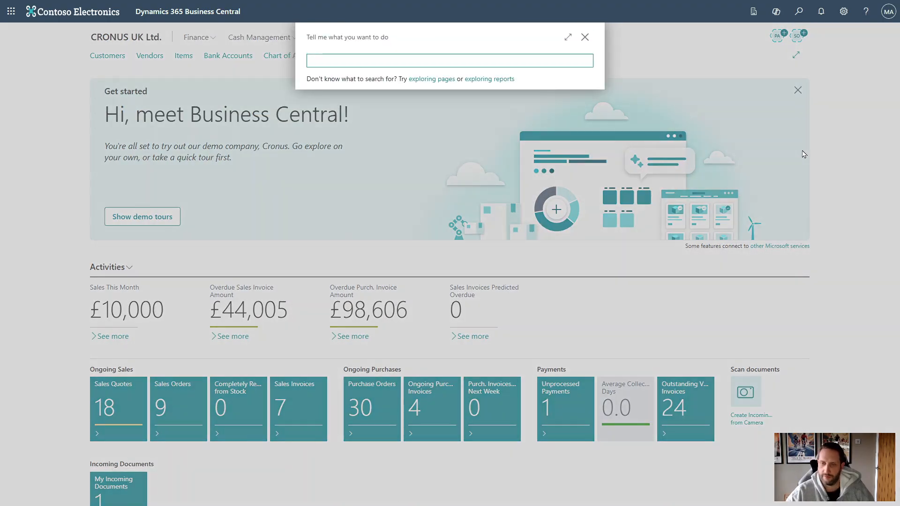
{"action": "type", "text": "fa subc"}
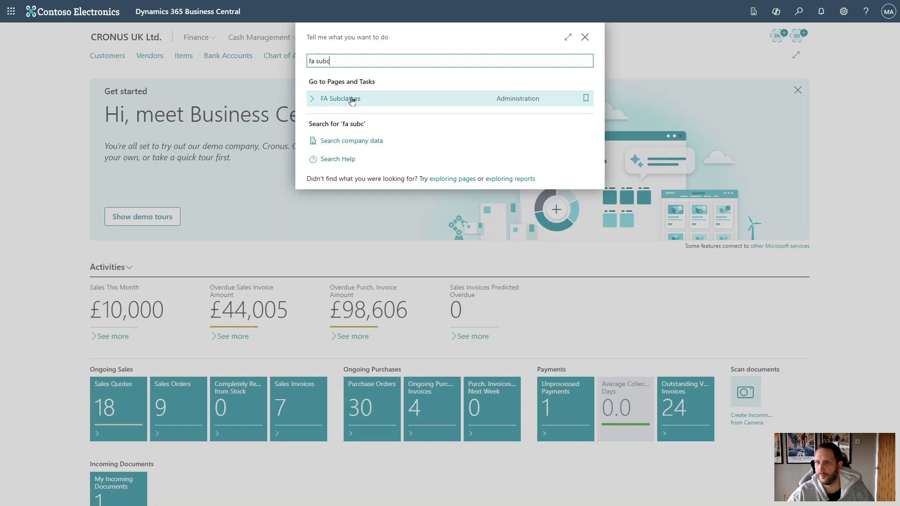
{"action": "left_click", "coordinate": [352, 99]}
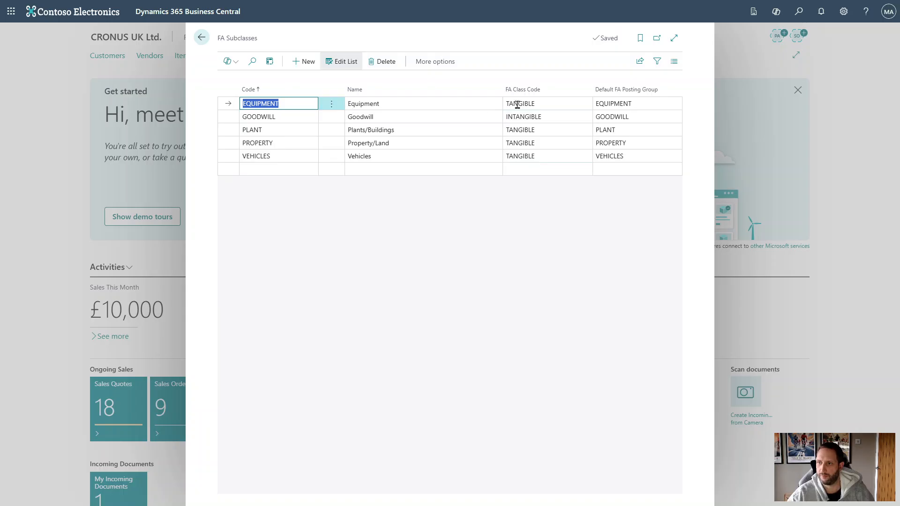
{"action": "key", "text": "Down"}
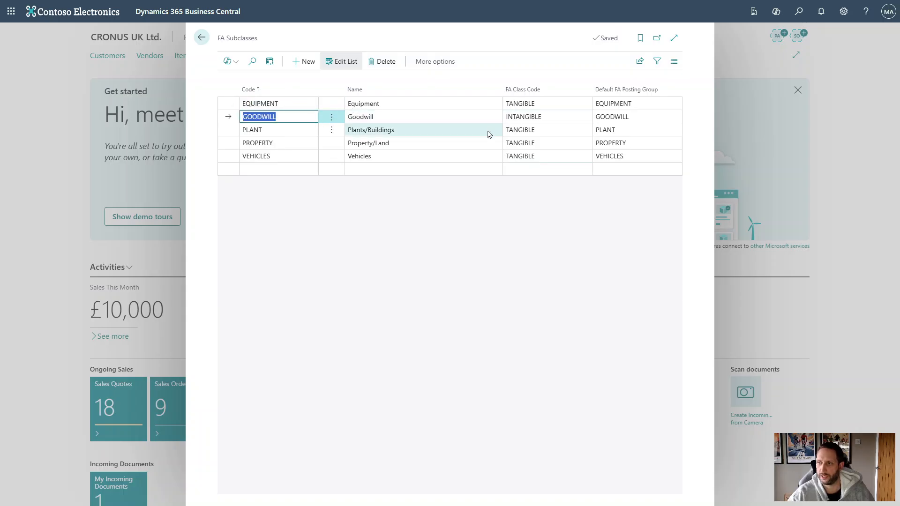
{"action": "left_click", "coordinate": [277, 130]}
{"action": "left_click", "coordinate": [276, 155]}
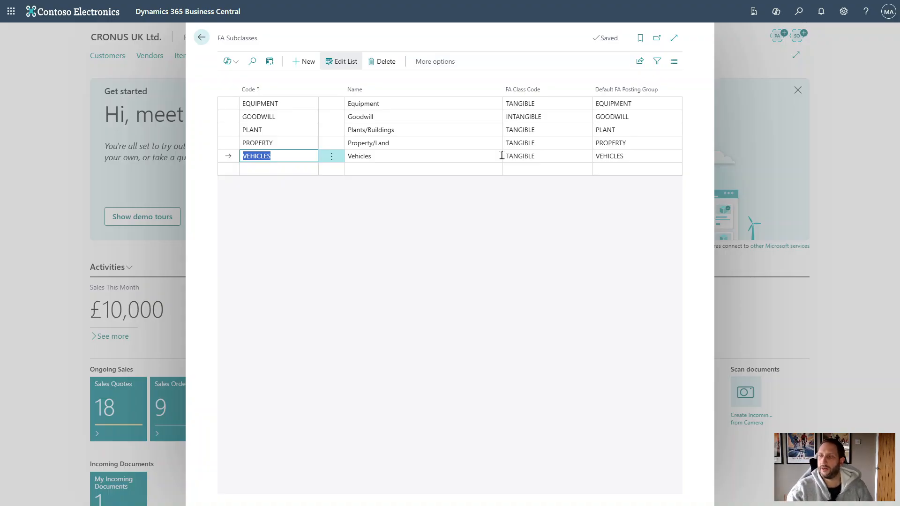
{"action": "left_click", "coordinate": [201, 38]}
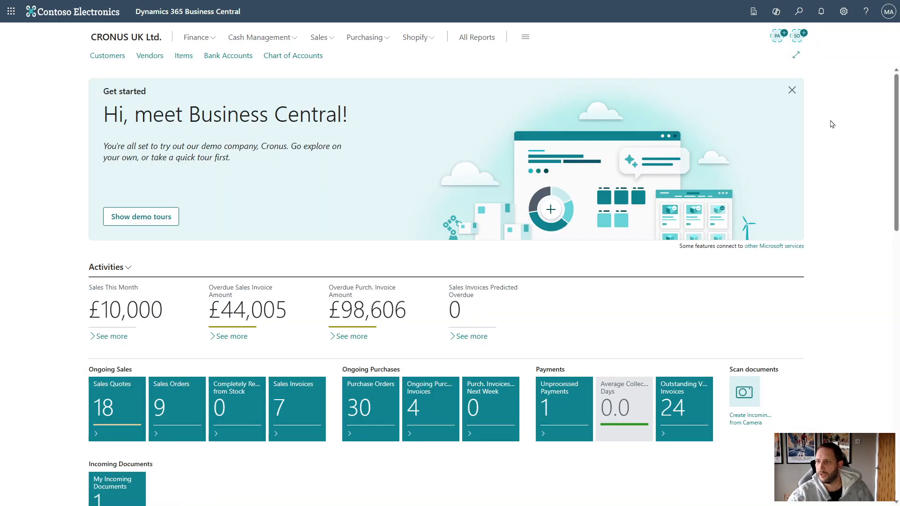
- Search for the book value reports and open the request page of Fixed Asset Book Value 01
{"action": "left_click", "coordinate": [799, 13]}
{"action": "type", "text": "book b"}
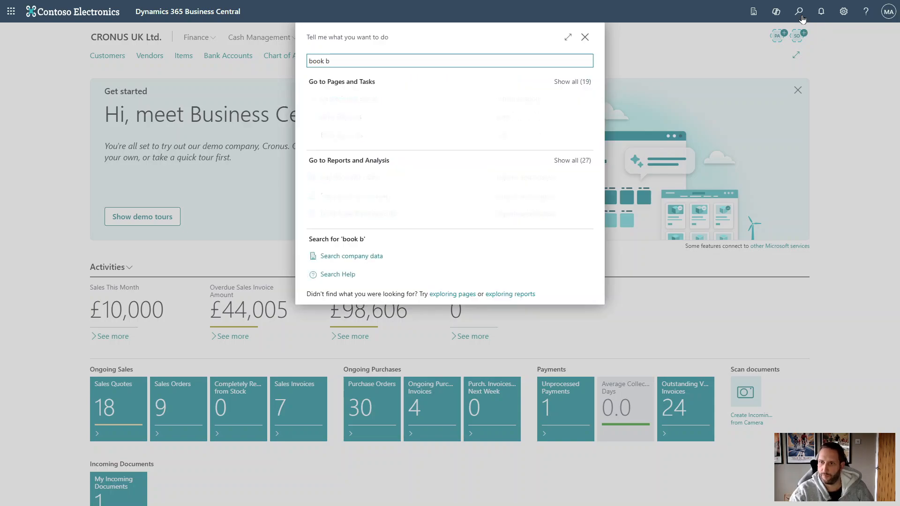
{"action": "key", "text": "BackSpace"}
{"action": "type", "text": "vaue"}
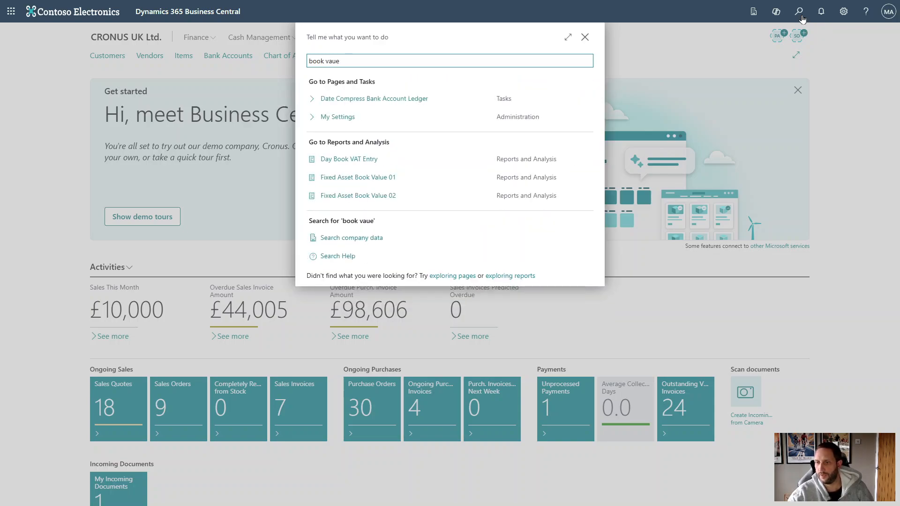
{"action": "key", "text": "BackSpace"}
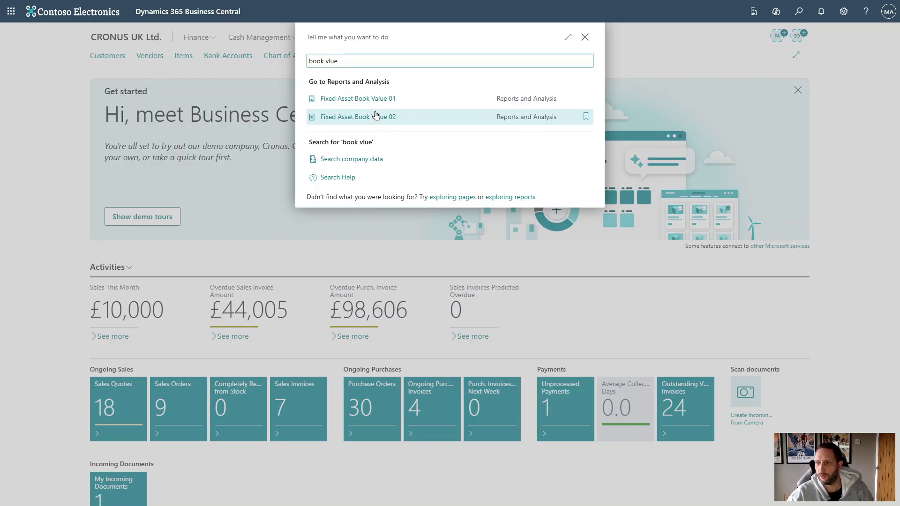
{"action": "left_click", "coordinate": [364, 99]}
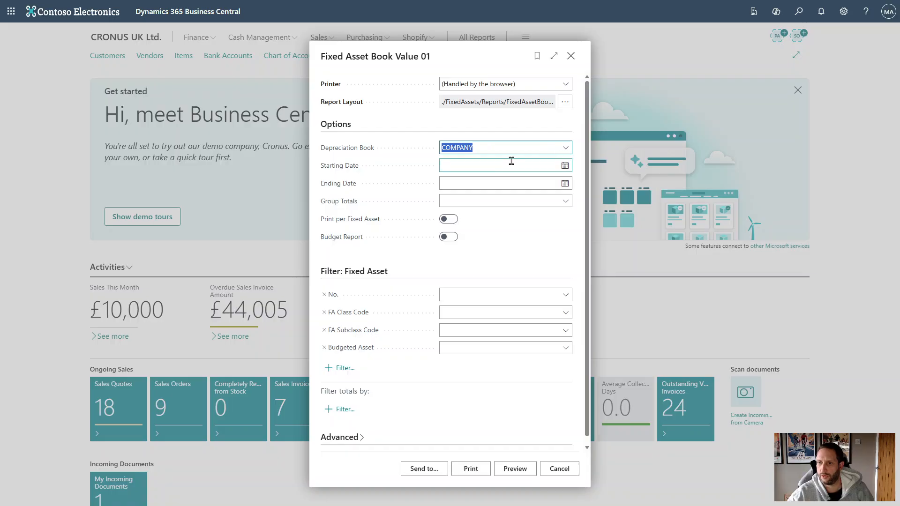
- Set the report's starting date to 01/01/2027 and ending date to 31/01/2027
{"action": "left_click", "coordinate": [502, 166]}
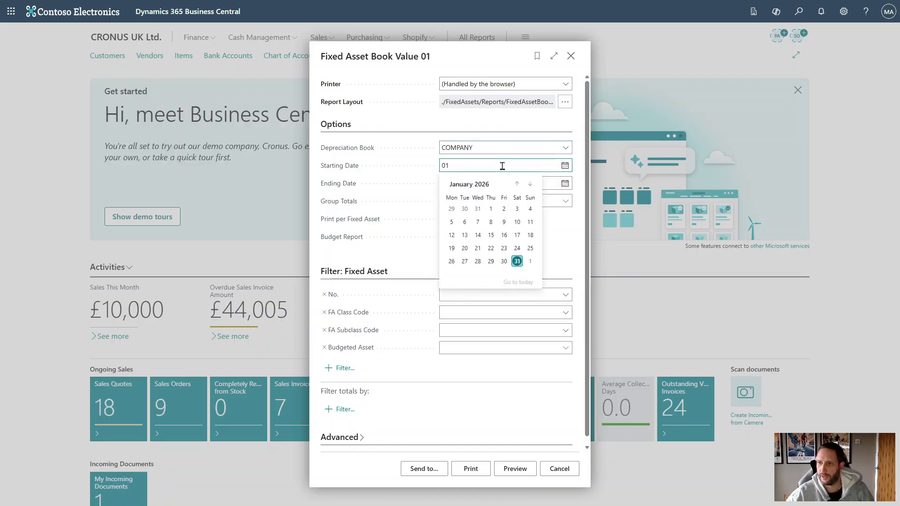
{"action": "type", "text": "01/01/2027"}
{"action": "key", "text": "Tab"}
{"action": "type", "text": "31/01/2027"}
{"action": "key", "text": "Tab"}
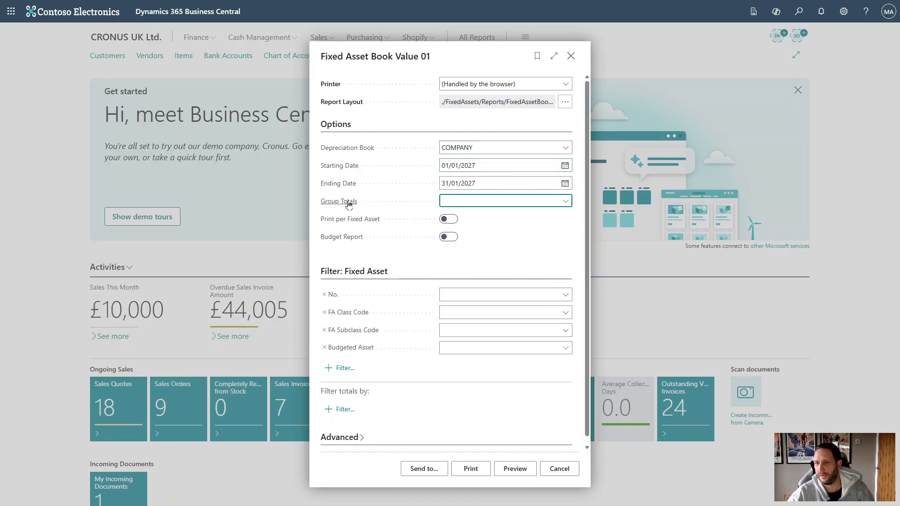
- Review the Group Totals options for the report and close its request page without running it
{"action": "left_click", "coordinate": [565, 202]}
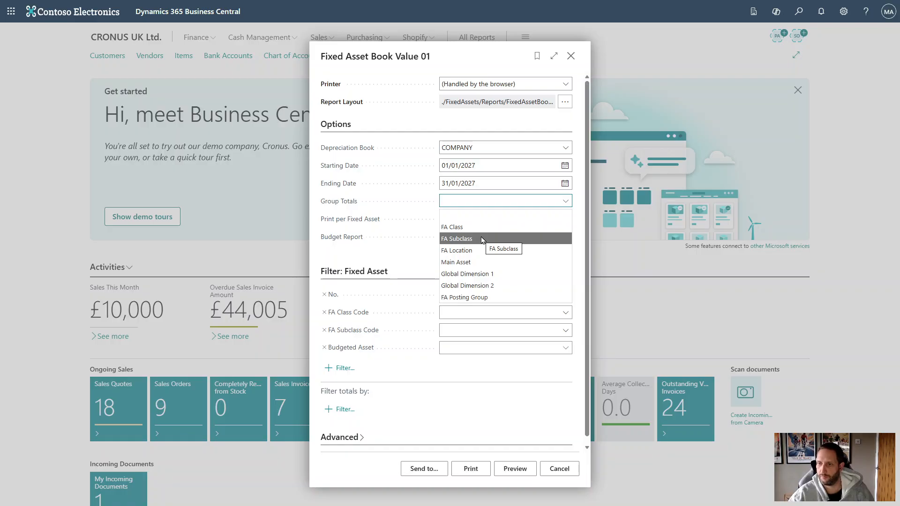
{"action": "left_click", "coordinate": [390, 260]}
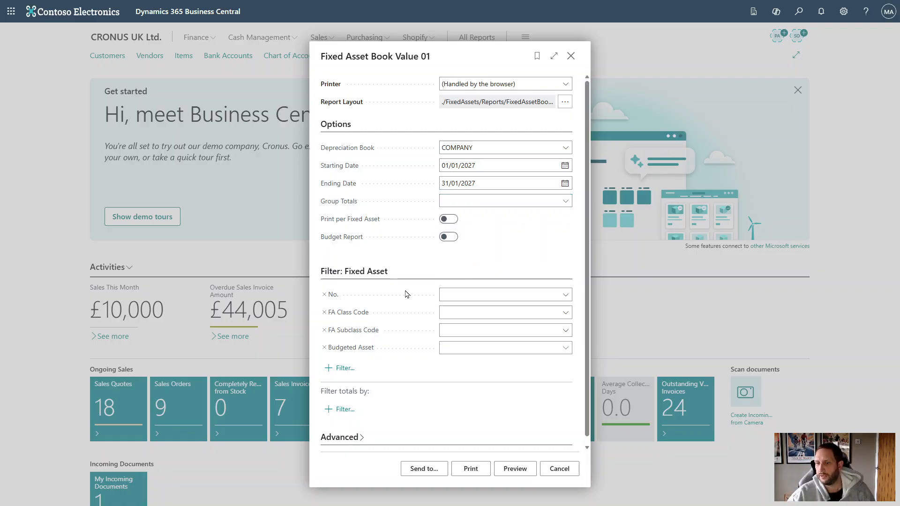
{"action": "left_click", "coordinate": [560, 469]}
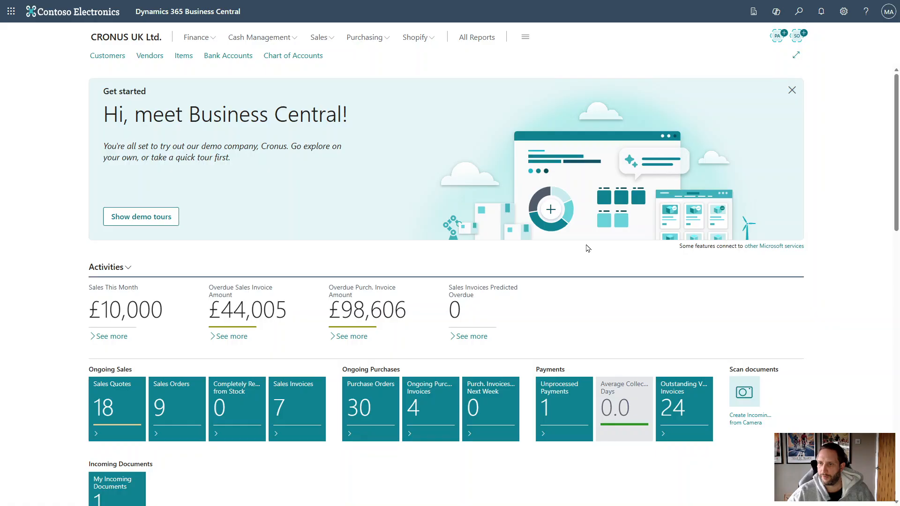
- Reopen the FA Subclasses list and check the default FA posting group assigned to each subclass
{"action": "left_click", "coordinate": [798, 20]}
{"action": "type", "text": "fa"}
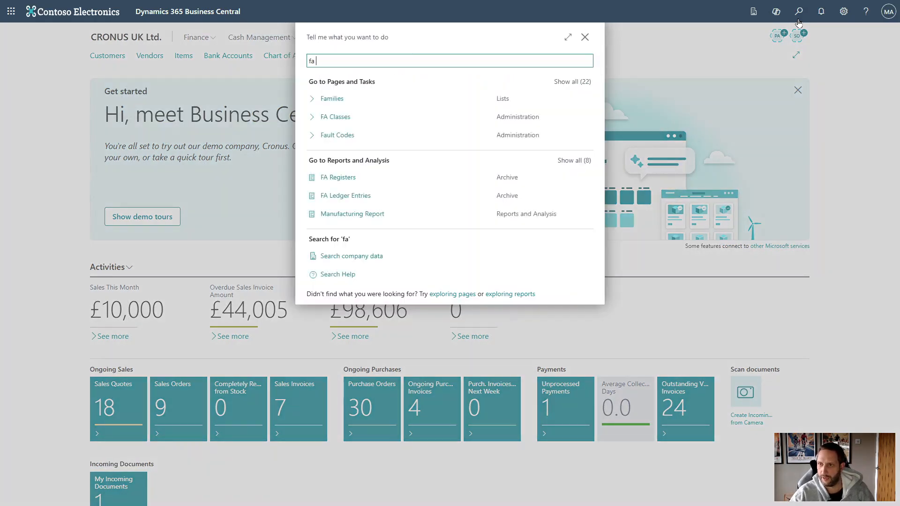
{"action": "type", "text": " subc"}
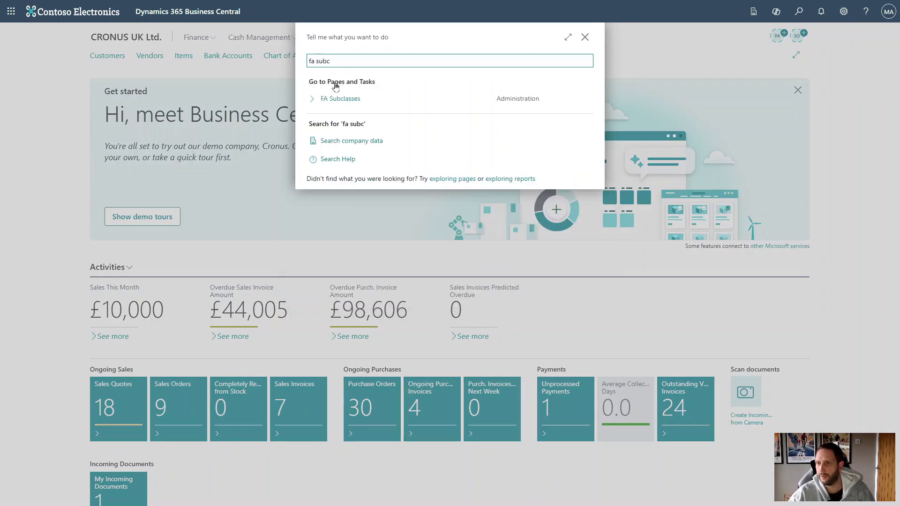
{"action": "left_click", "coordinate": [334, 99]}
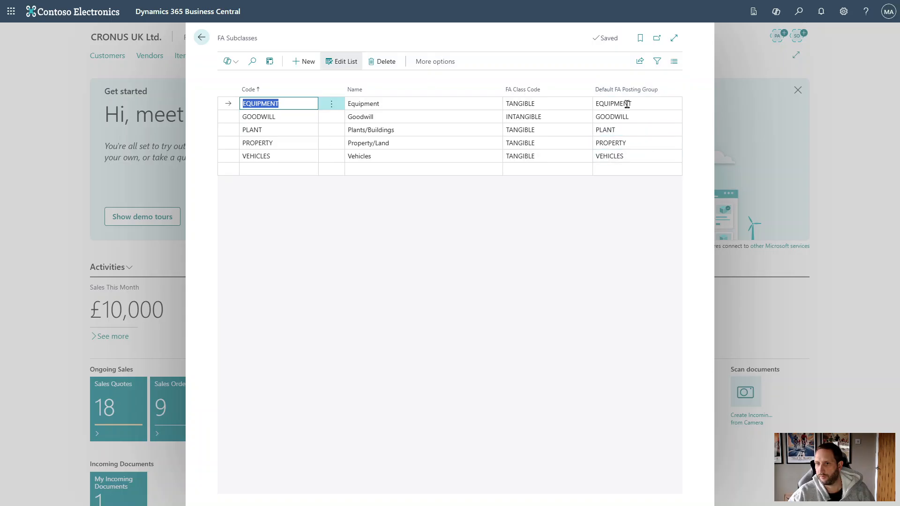
- Open the FA Posting Groups page and expand it to show all of its account columns
{"action": "left_click", "coordinate": [799, 12]}
{"action": "type", "text": "fa posting"}
{"action": "left_click", "coordinate": [373, 98]}
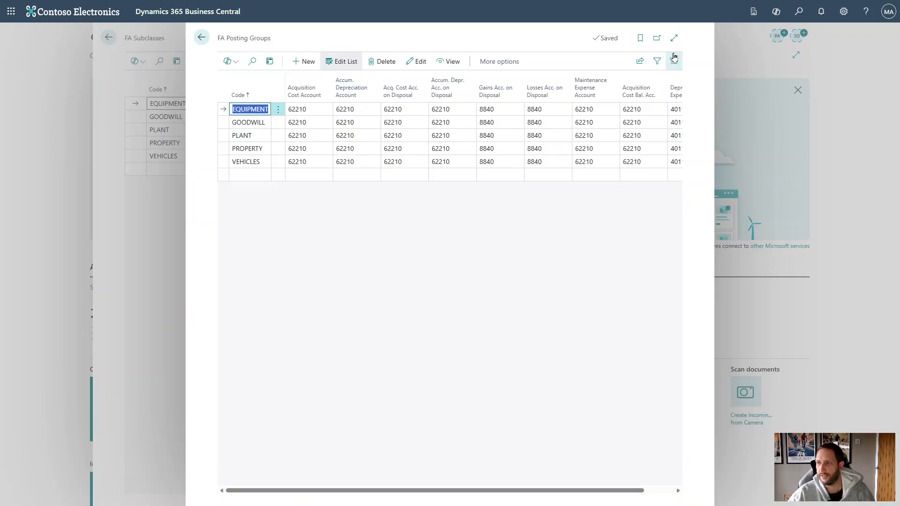
{"action": "left_click", "coordinate": [674, 37]}
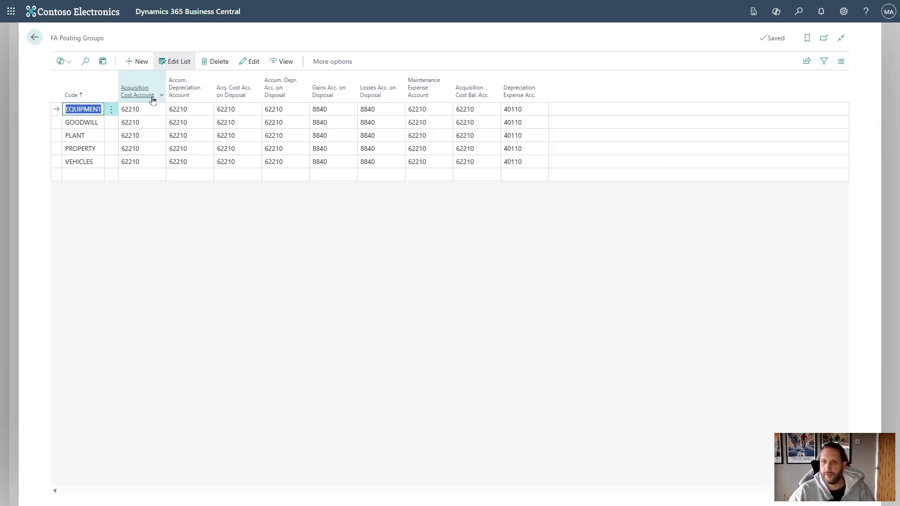
- Examine the EQUIPMENT posting group's acquisition cost, accumulated depreciation and disposal accounts, including the column descriptions
{"action": "mouse_move", "coordinate": [137, 93]}
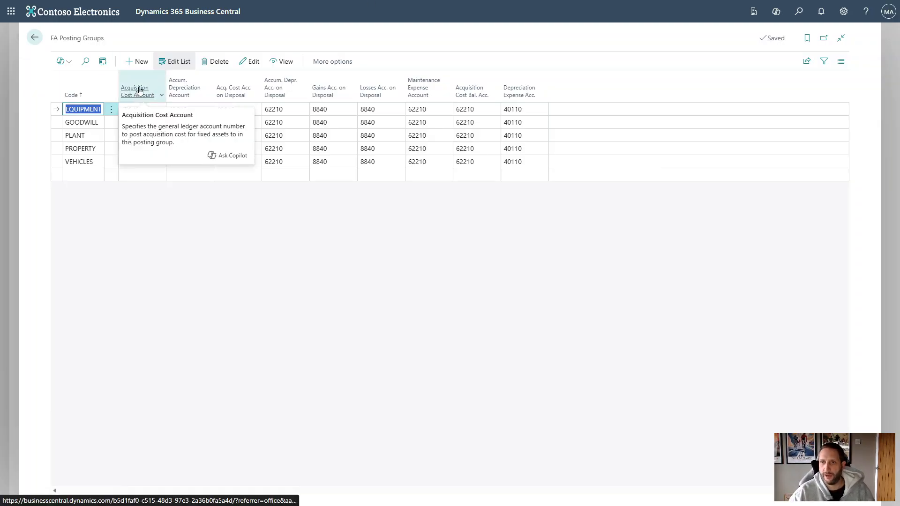
{"action": "left_click", "coordinate": [147, 109]}
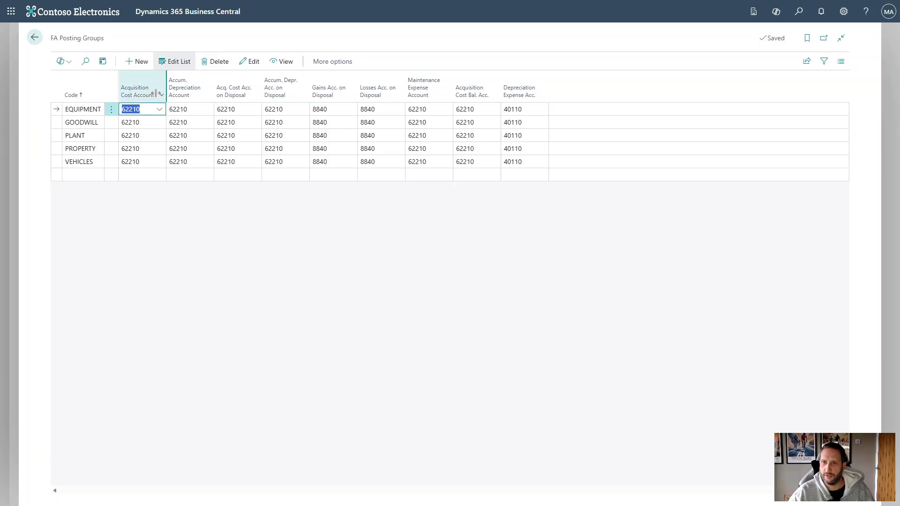
{"action": "mouse_move", "coordinate": [194, 94]}
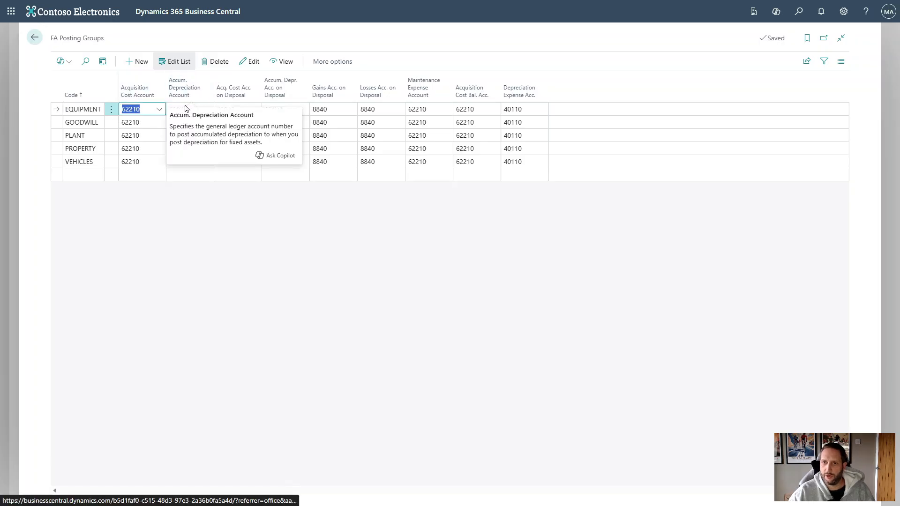
{"action": "left_click", "coordinate": [226, 223]}
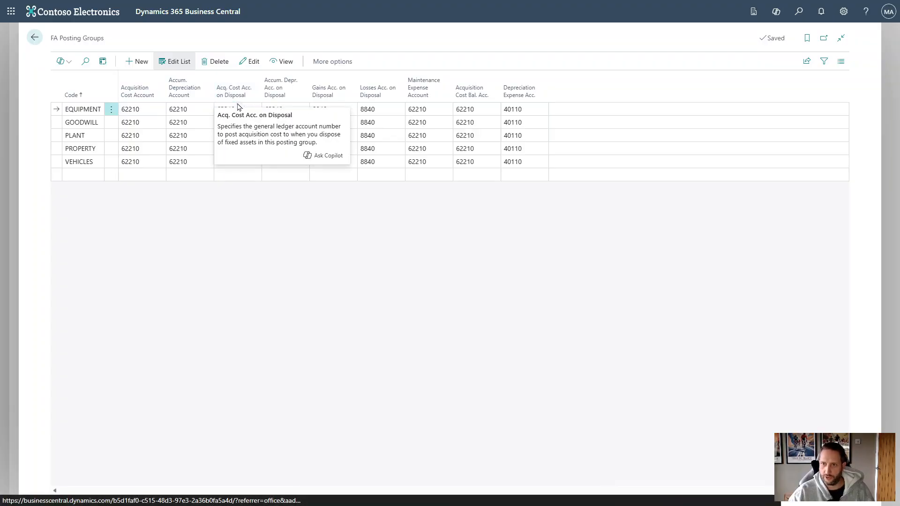
{"action": "mouse_move", "coordinate": [278, 91]}
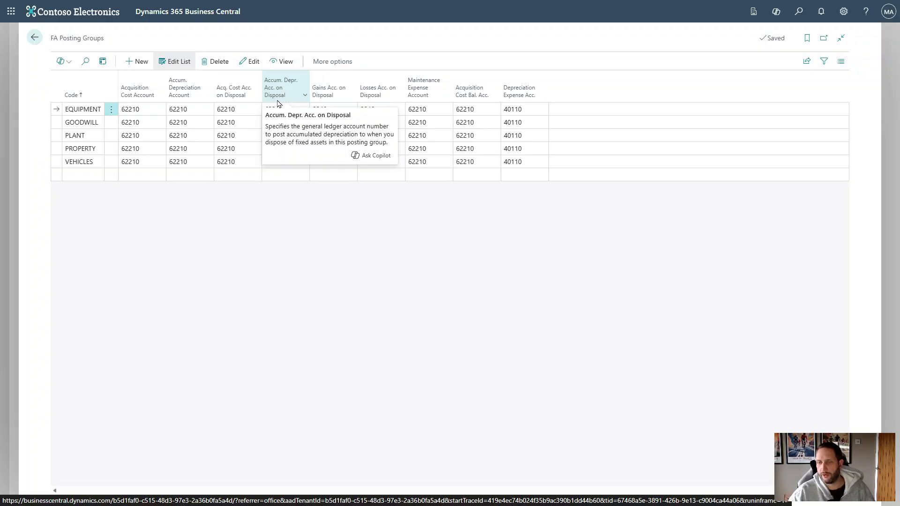
{"action": "left_click", "coordinate": [139, 109]}
{"action": "key", "text": "Tab"}
{"action": "key", "text": "Tab"}
{"action": "key", "text": "Tab"}
{"action": "key", "text": "shift+Tab"}
{"action": "key", "text": "shift+Tab"}
{"action": "key", "text": "shift+Tab"}
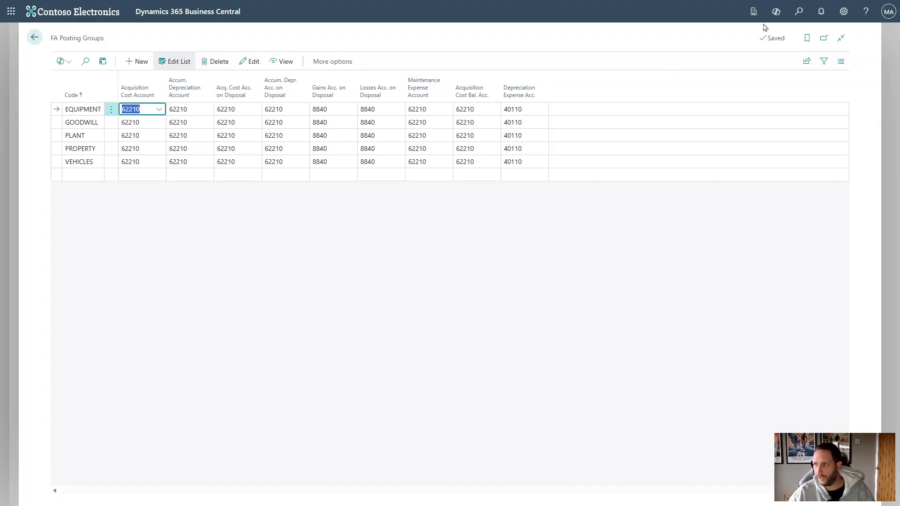
- Open fixed asset FA000010 from the Fixed Assets list, review its FA class and subclass codes, and return to the FA posting groups
{"action": "left_click", "coordinate": [796, 14]}
{"action": "type", "text": "fix ass"}
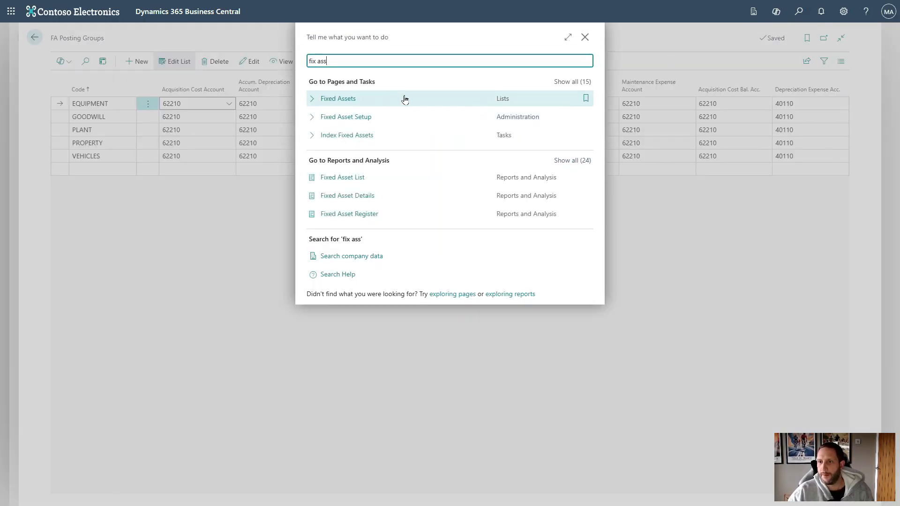
{"action": "left_click", "coordinate": [347, 103]}
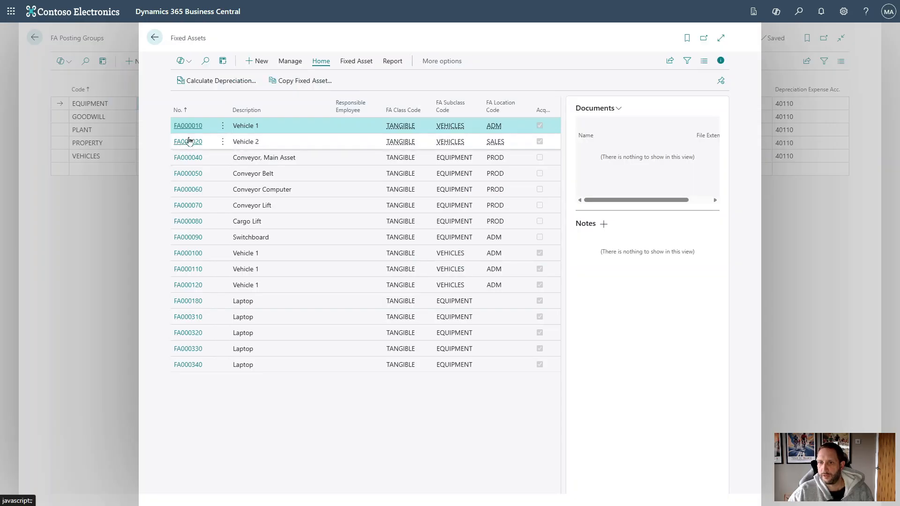
{"action": "left_click", "coordinate": [189, 127]}
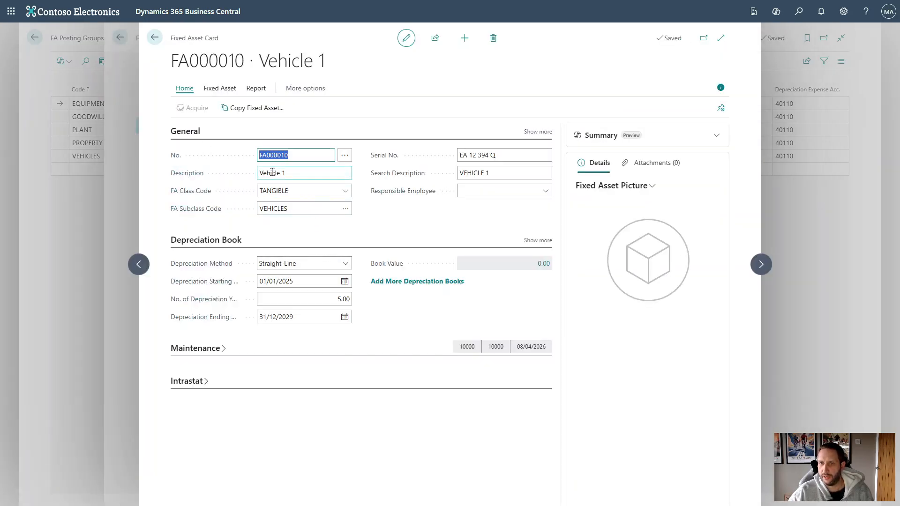
{"action": "left_click", "coordinate": [287, 195]}
{"action": "left_click", "coordinate": [288, 210]}
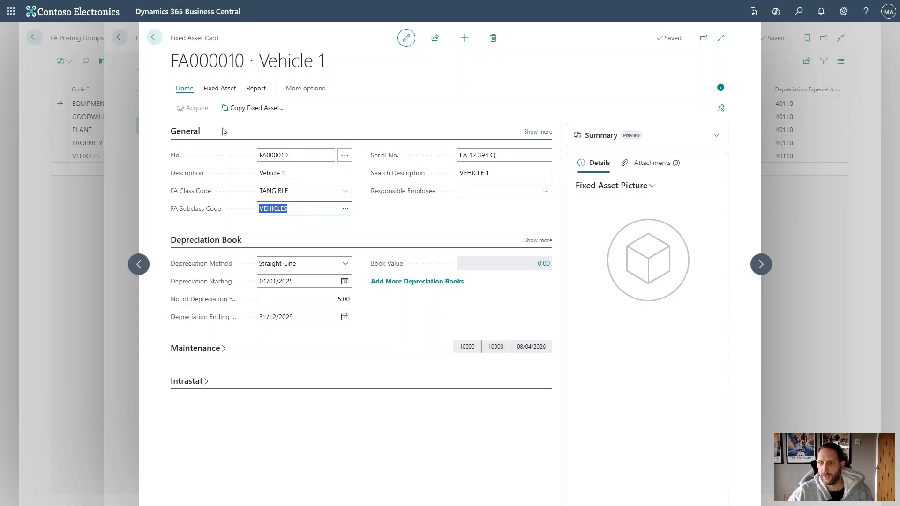
{"action": "key", "text": "Escape"}
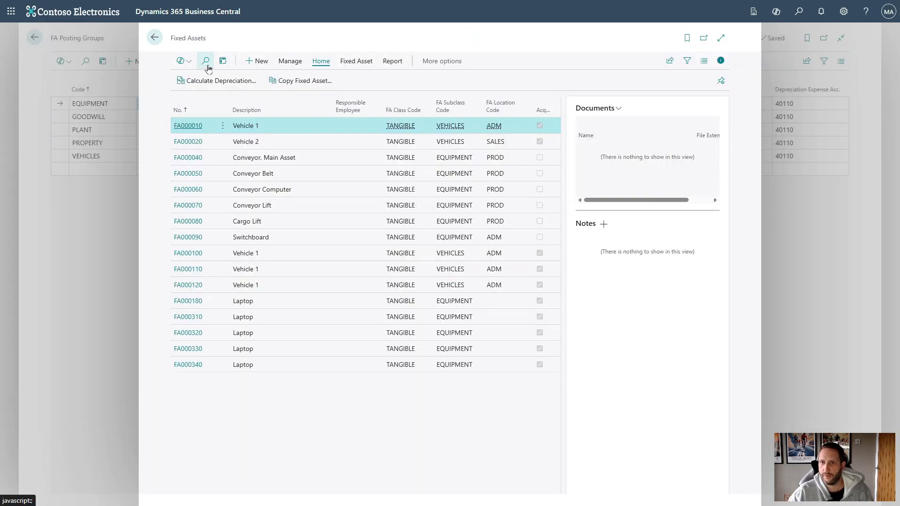
{"action": "key", "text": "Escape"}
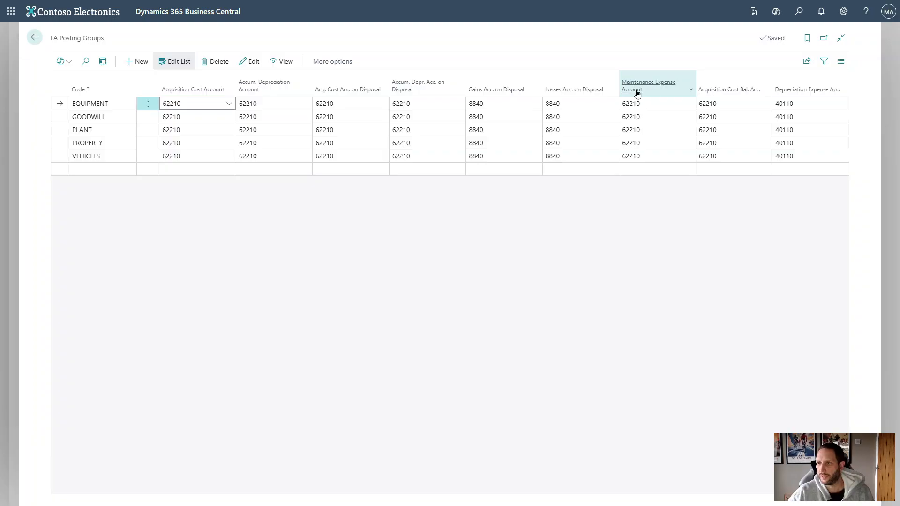
{"action": "mouse_move", "coordinate": [637, 93]}
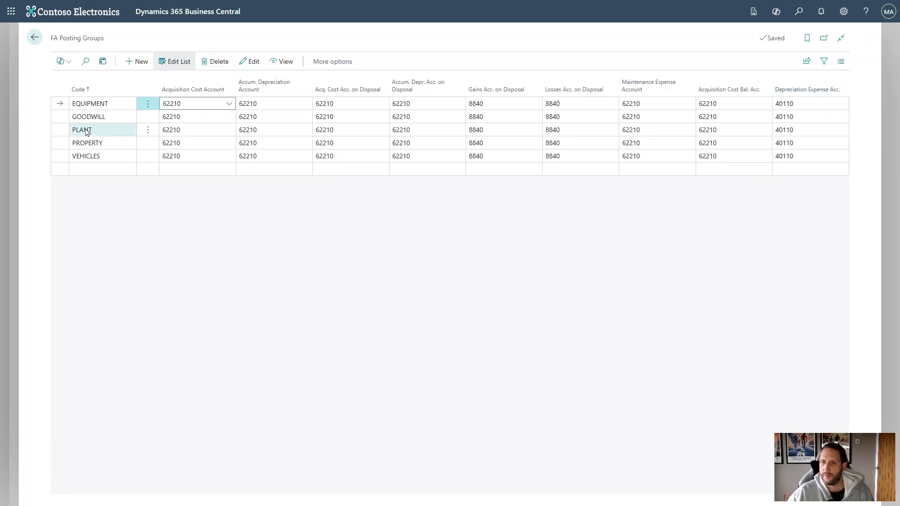
- Search for the Depreciation Books page and open the card of the COMPANY depreciation book
{"action": "left_click", "coordinate": [799, 13]}
{"action": "type", "text": "dep bo"}
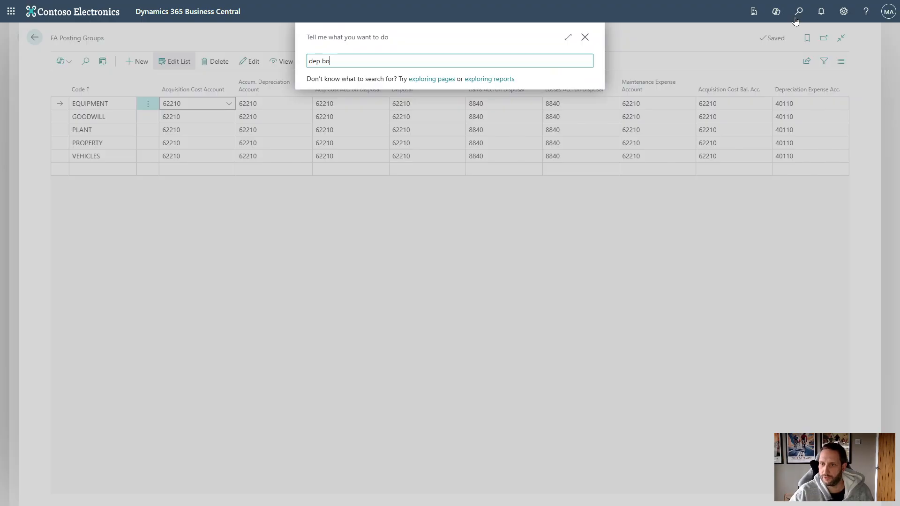
{"action": "type", "text": "ok"}
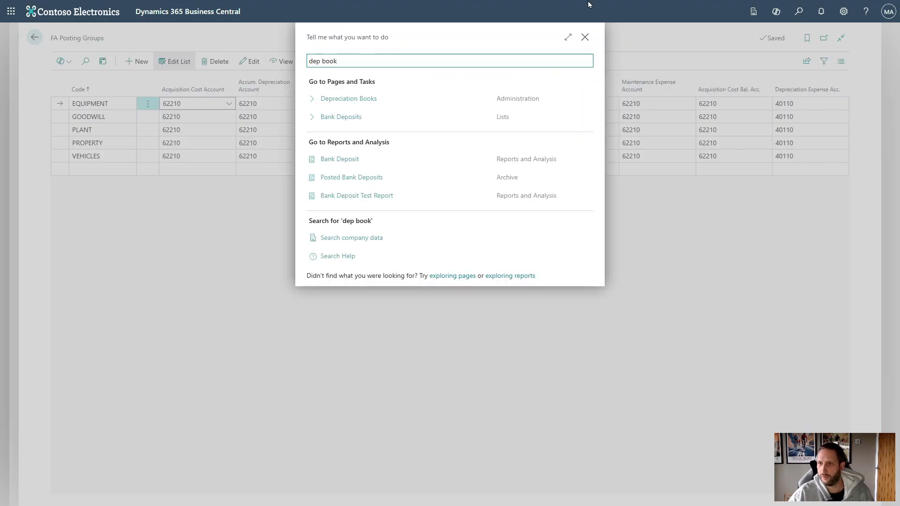
{"action": "left_click", "coordinate": [370, 99]}
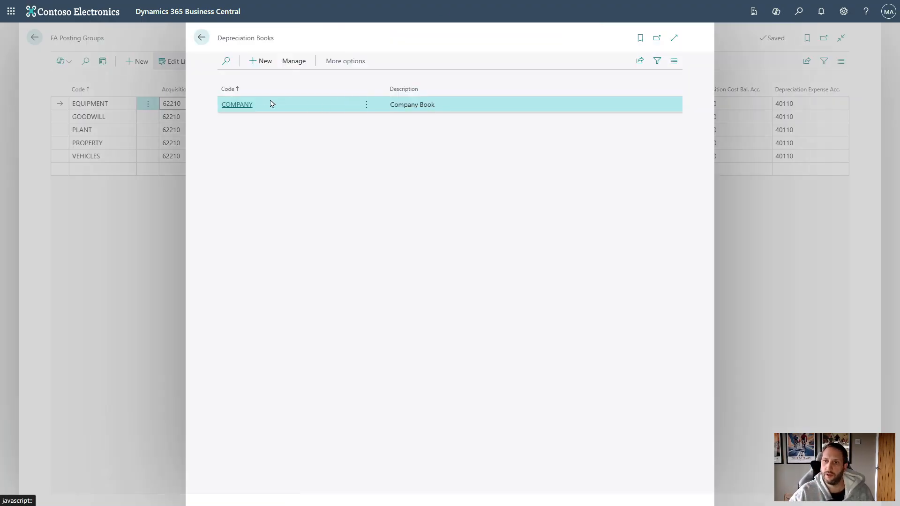
{"action": "left_click", "coordinate": [244, 104]}
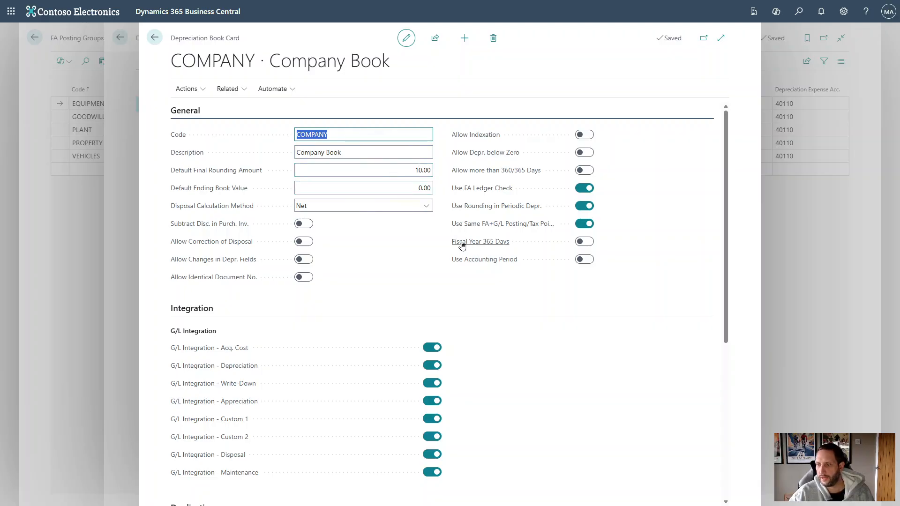
- Examine the Fiscal Year 365 Days option on the COMPANY depreciation book card, and return to the FA Posting Groups page
{"action": "mouse_move", "coordinate": [483, 245]}
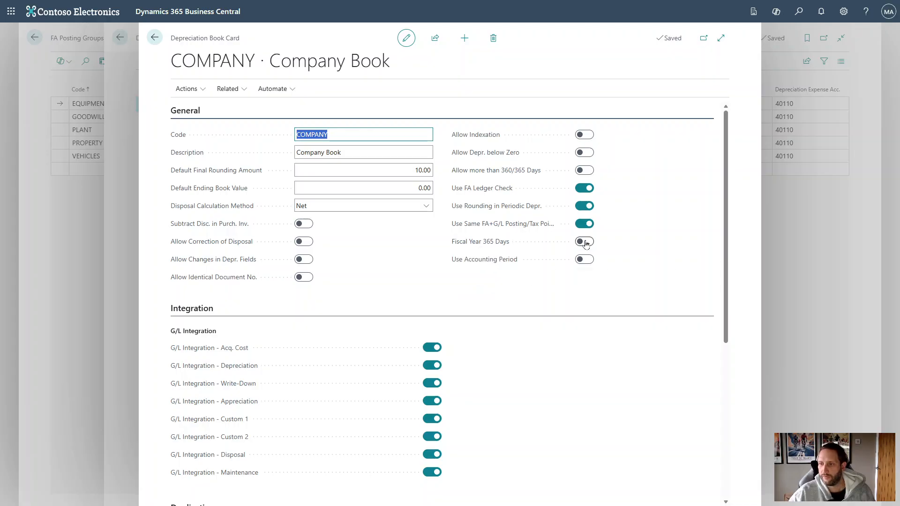
{"action": "left_click", "coordinate": [503, 246]}
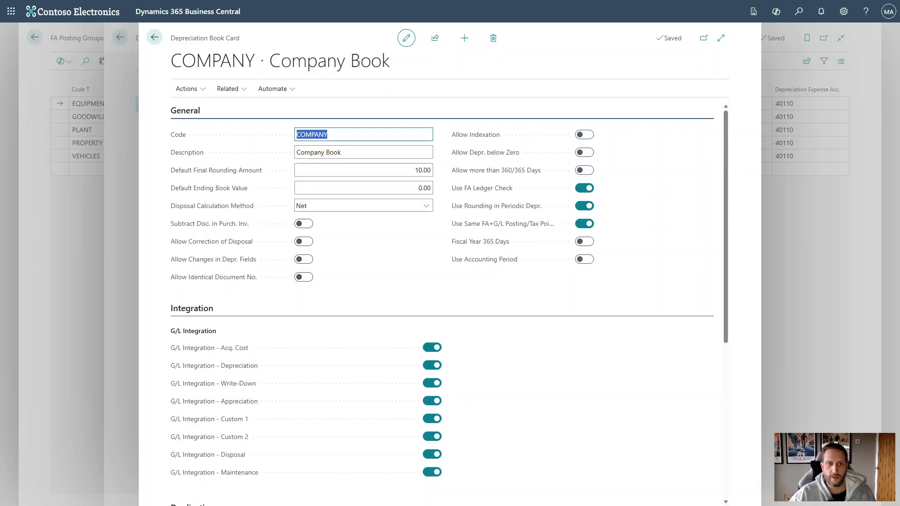
{"action": "left_click", "coordinate": [154, 37]}
{"action": "left_click", "coordinate": [201, 37]}
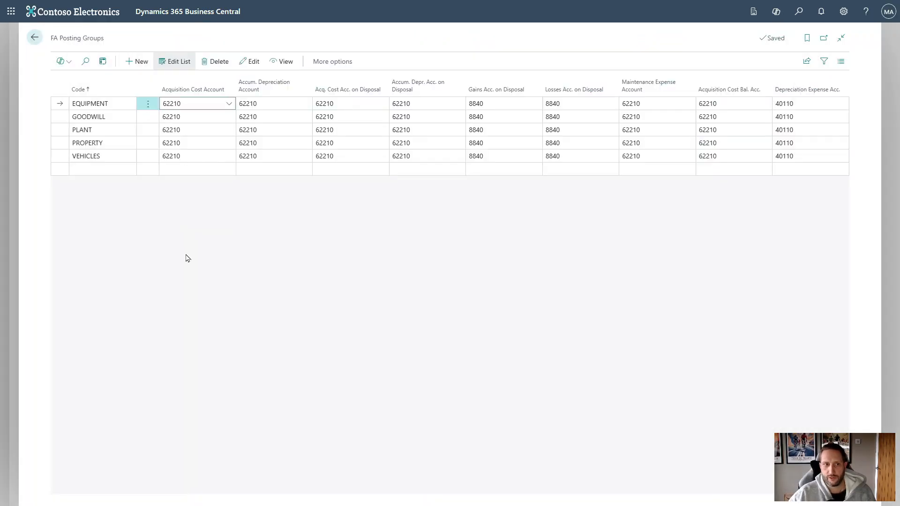